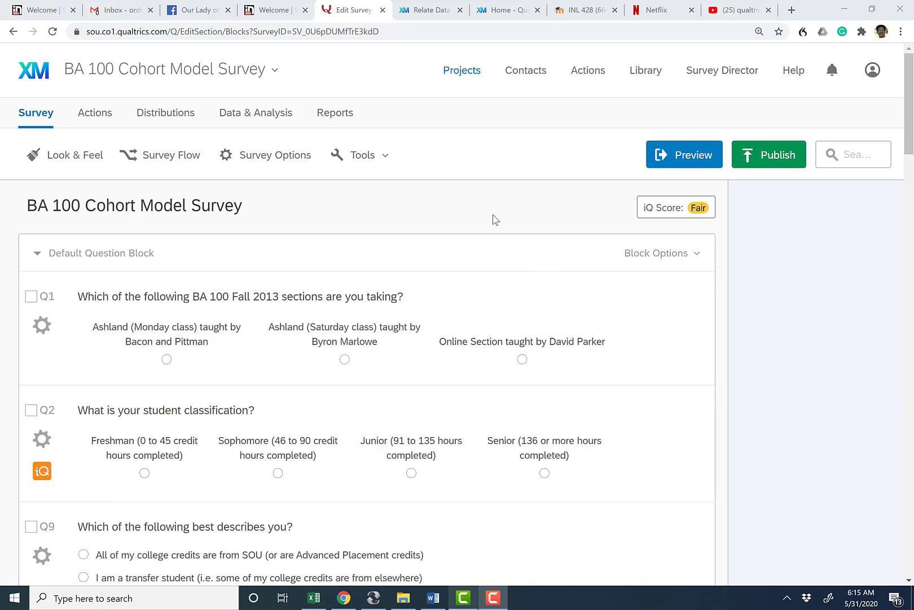
Step: Open the Stats iQ analysis workspace for the BA 100 Cohort Model Survey
click(272, 113)
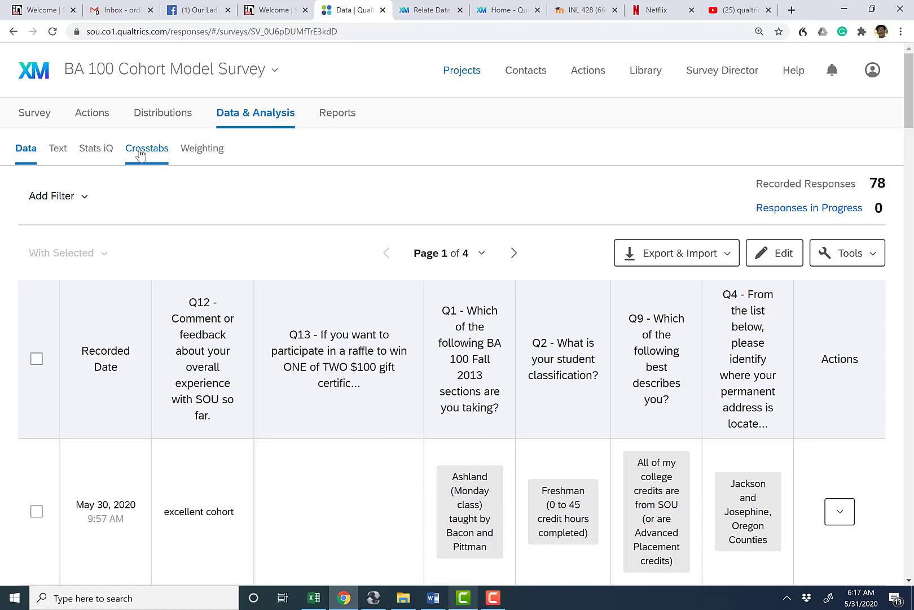
click(105, 155)
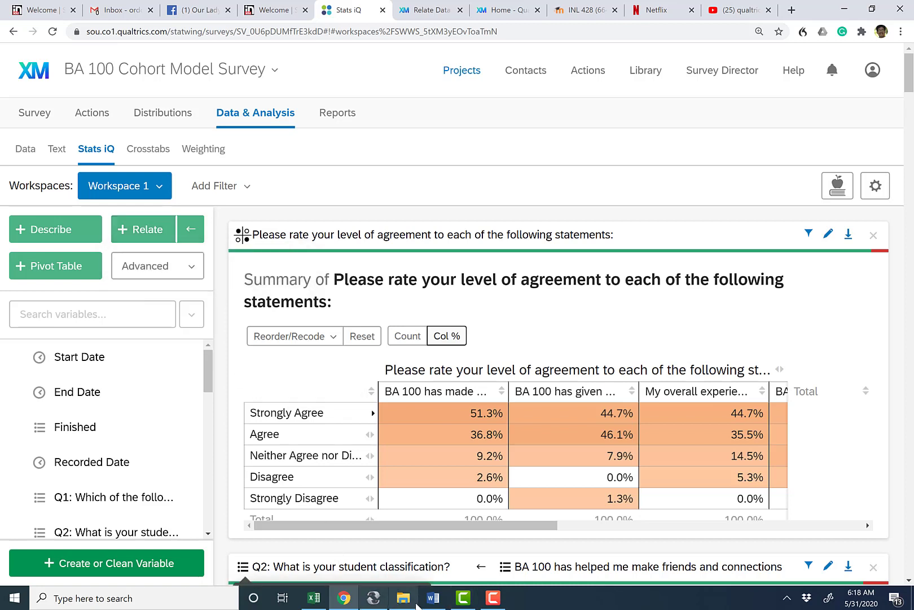
Step: Switch to the questionnaire in Word and review the questions down to the Q8 agreement matrix
click(433, 597)
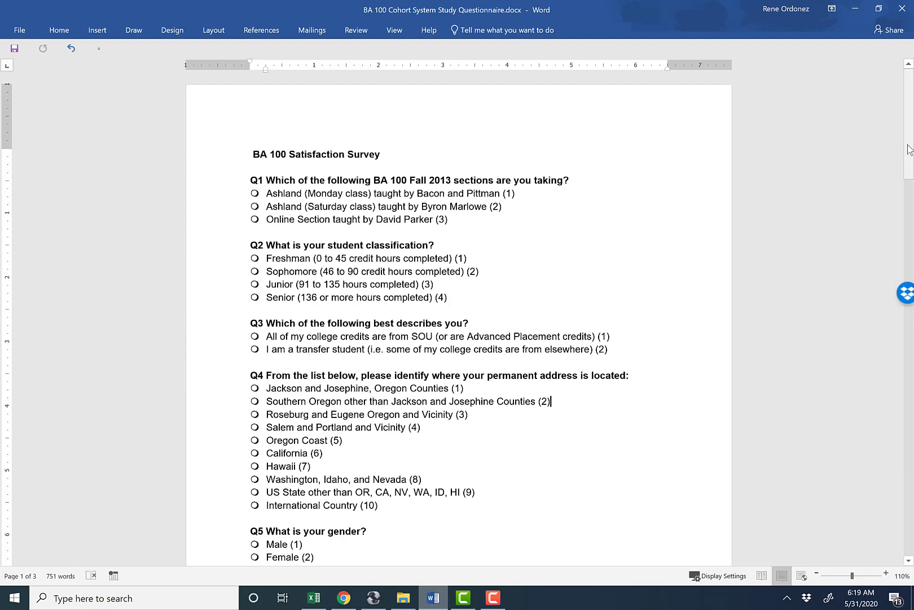
drag(910, 149, 910, 339)
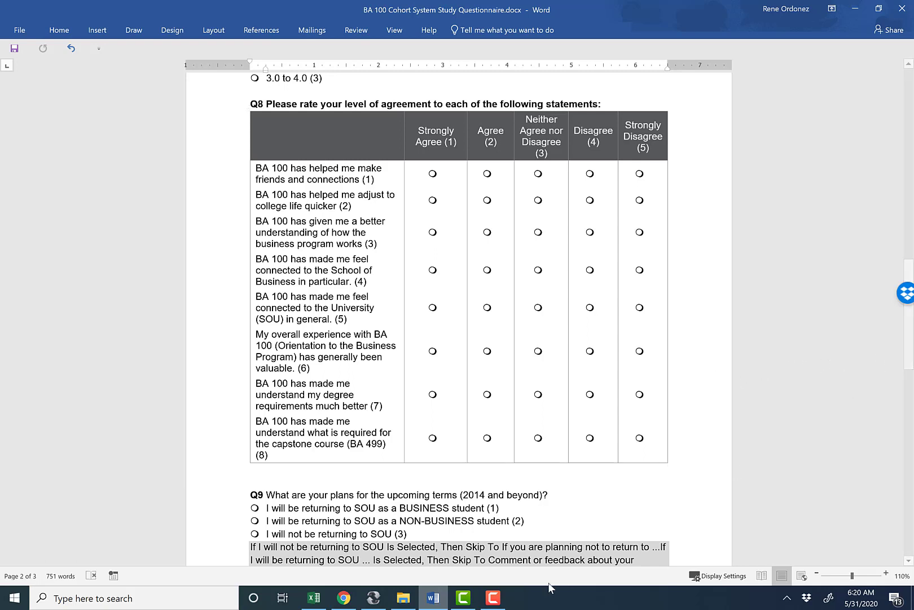
Step: Switch back to Qualtrics in Chrome and relate key variable Q1 (BA 100 section) to the "Please rate your level of agreement" matrix
click(342, 599)
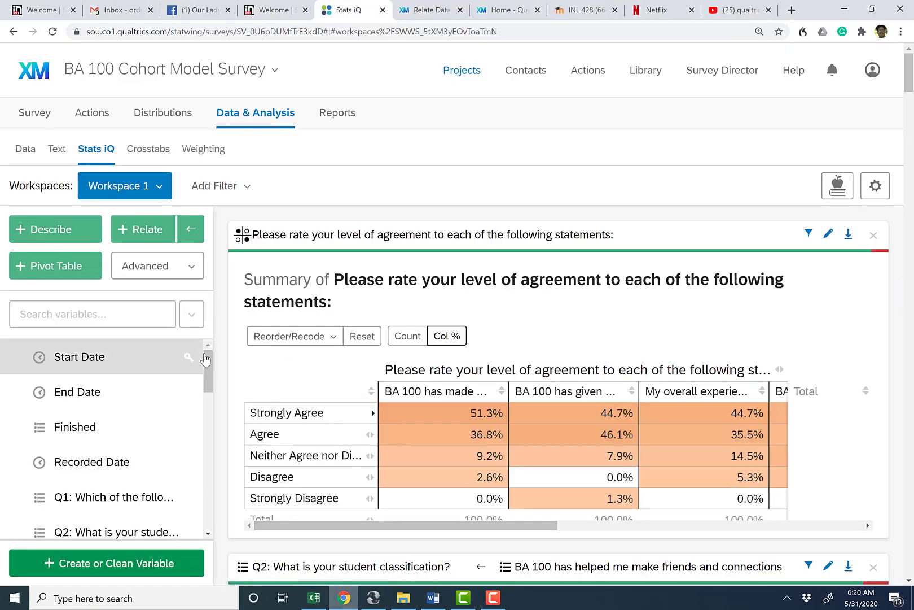
scroll(207, 371, down, 2)
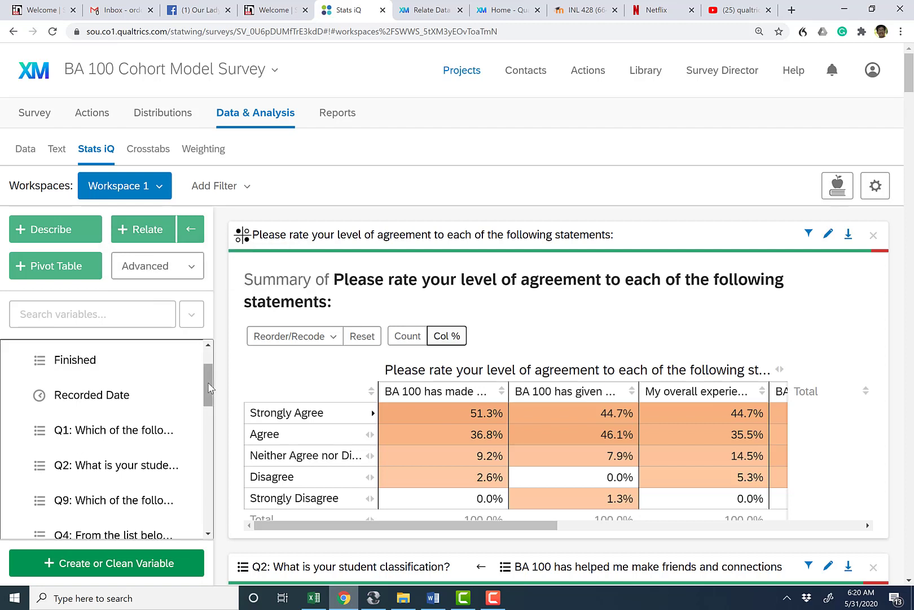
scroll(207, 384, down, 1)
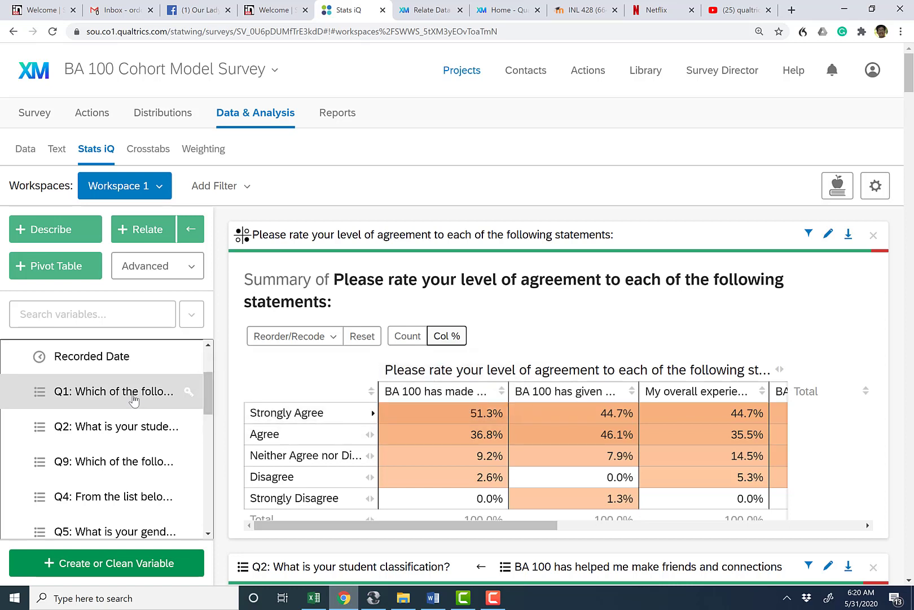
click(134, 399)
drag(208, 407, 208, 453)
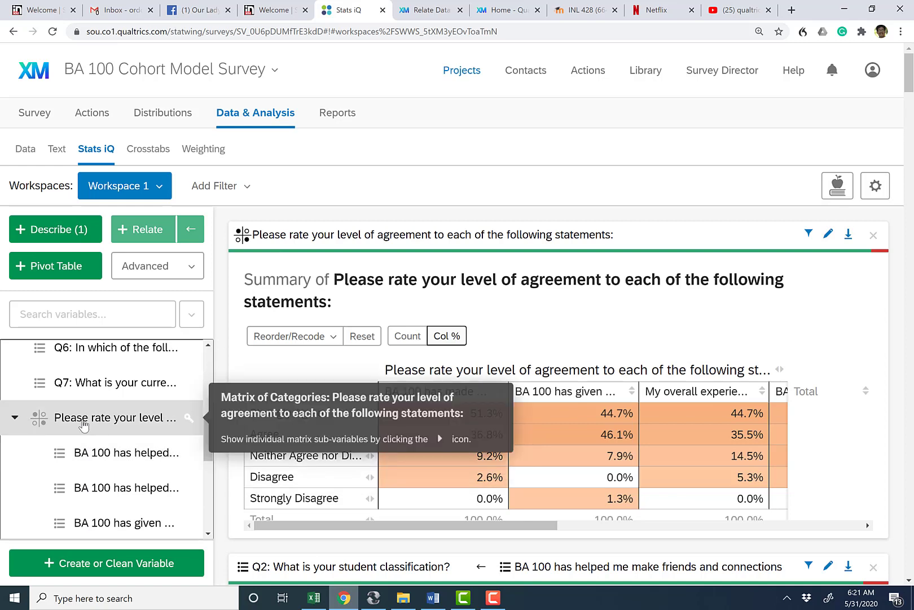
click(177, 420)
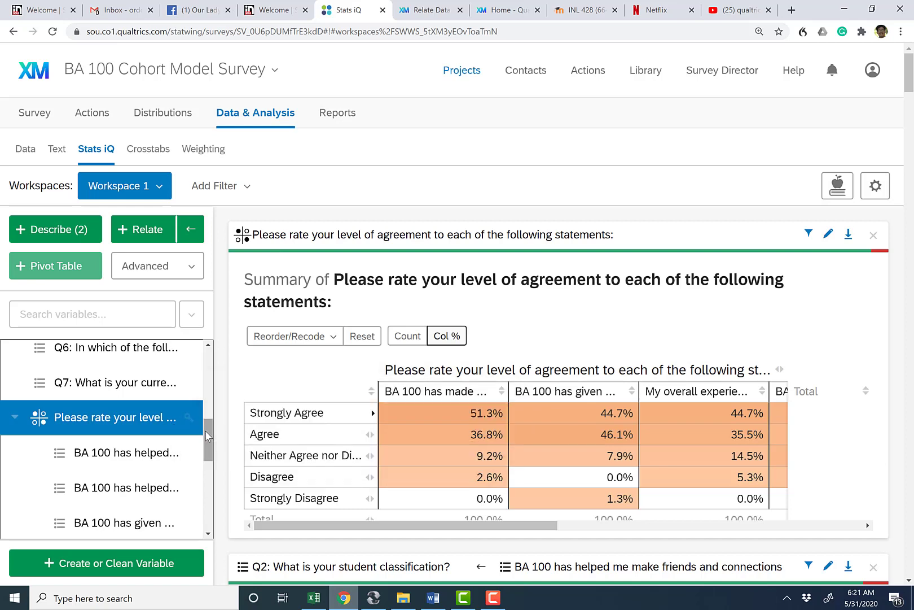
drag(205, 430, 215, 395)
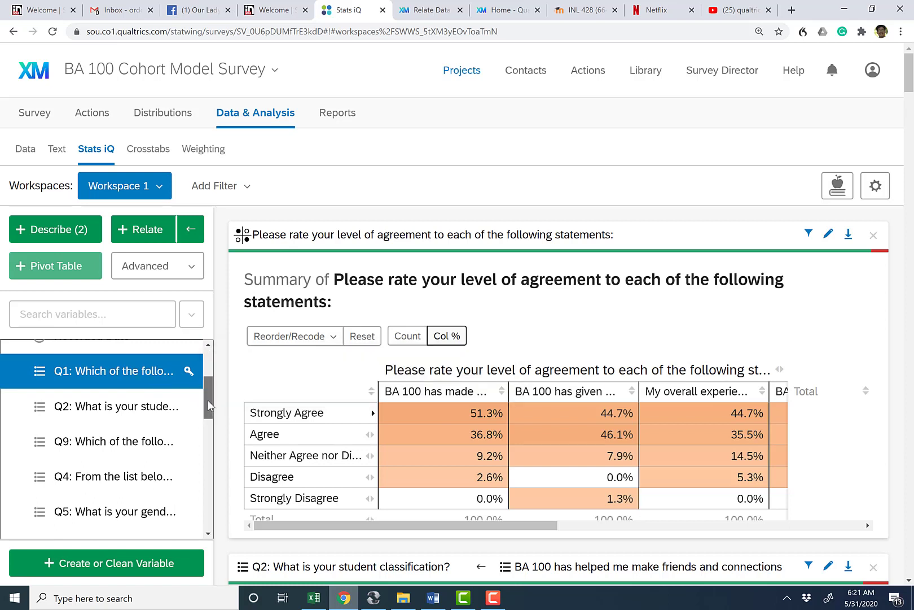
drag(208, 395, 210, 450)
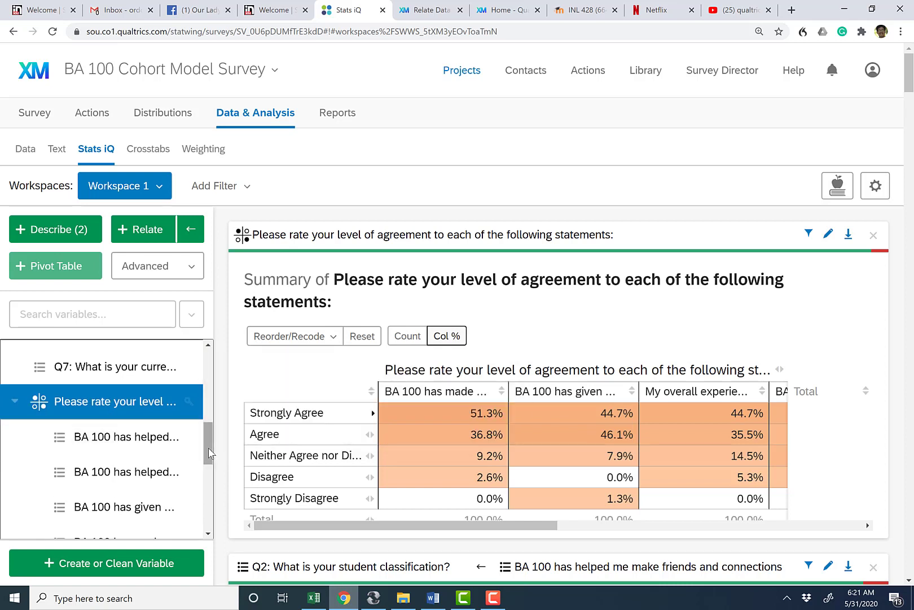
drag(209, 448, 213, 403)
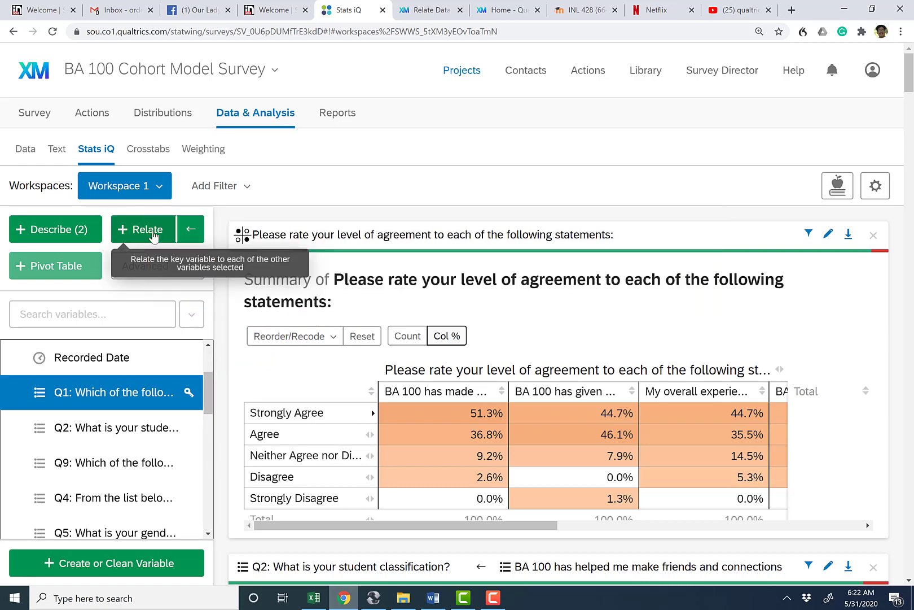
click(148, 230)
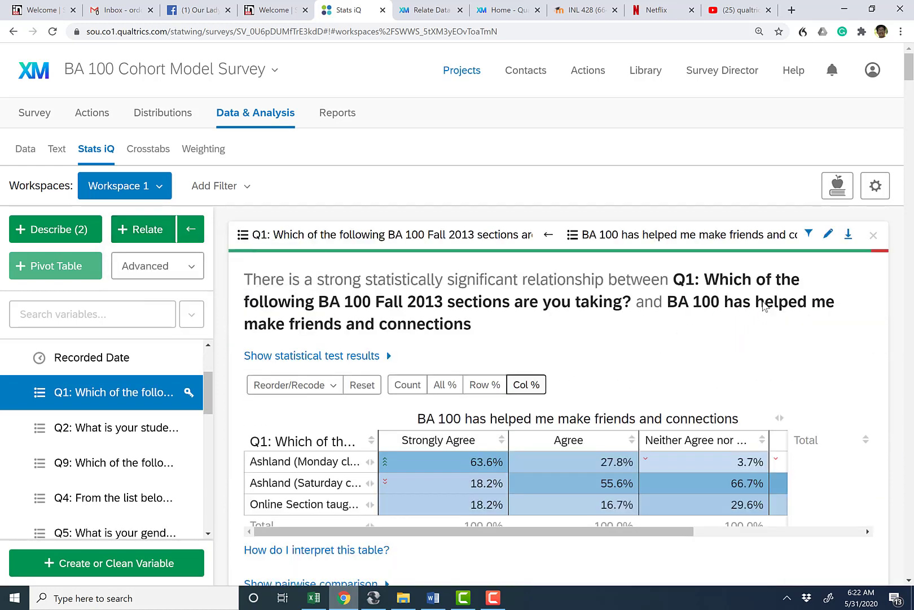
Step: Examine the column percentages of the three BA 100 sections across the agreement levels in the friends and connections table
scroll(863, 164, down, 1)
scroll(909, 82, down, 1)
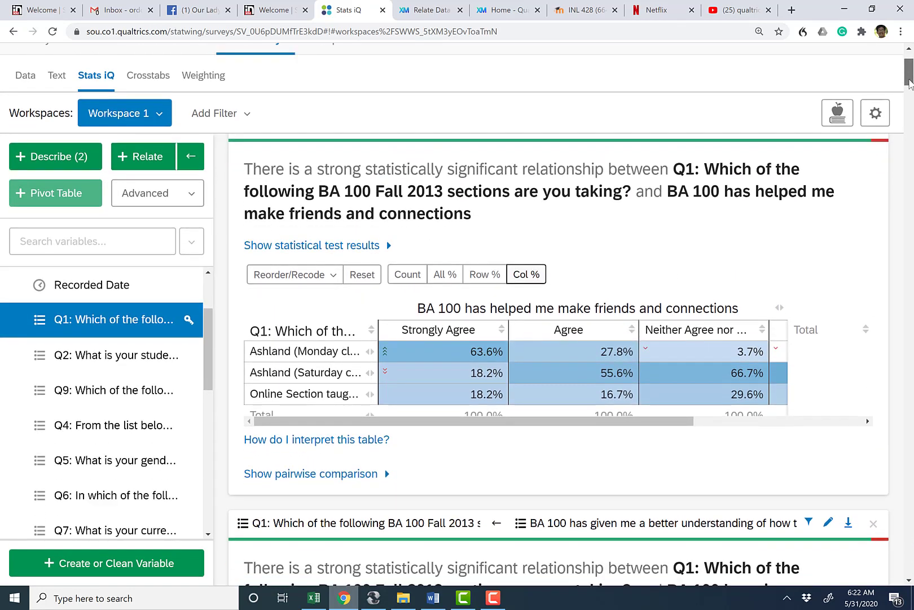
scroll(841, 216, up, 1)
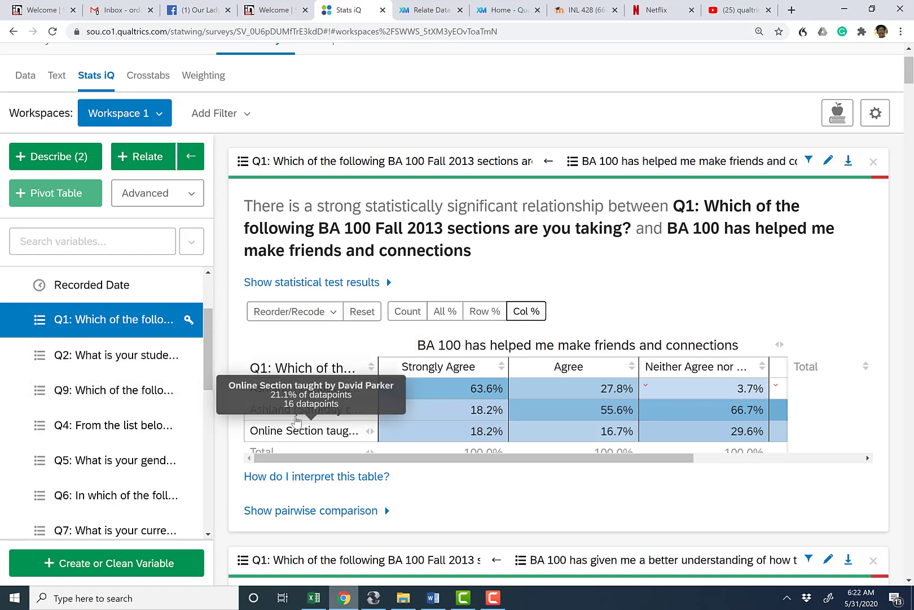
drag(329, 462, 441, 475)
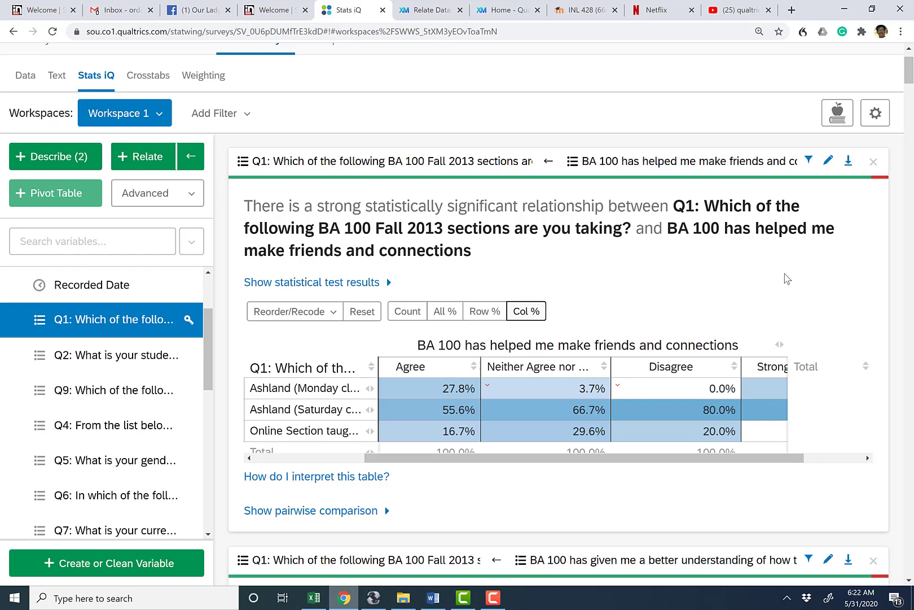
mouse_move(495, 385)
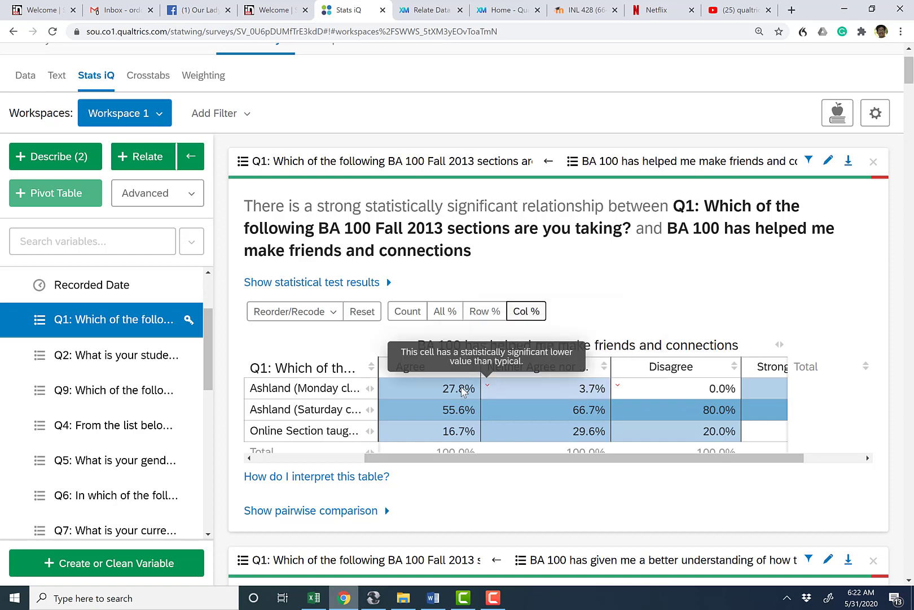
mouse_move(431, 427)
mouse_move(419, 386)
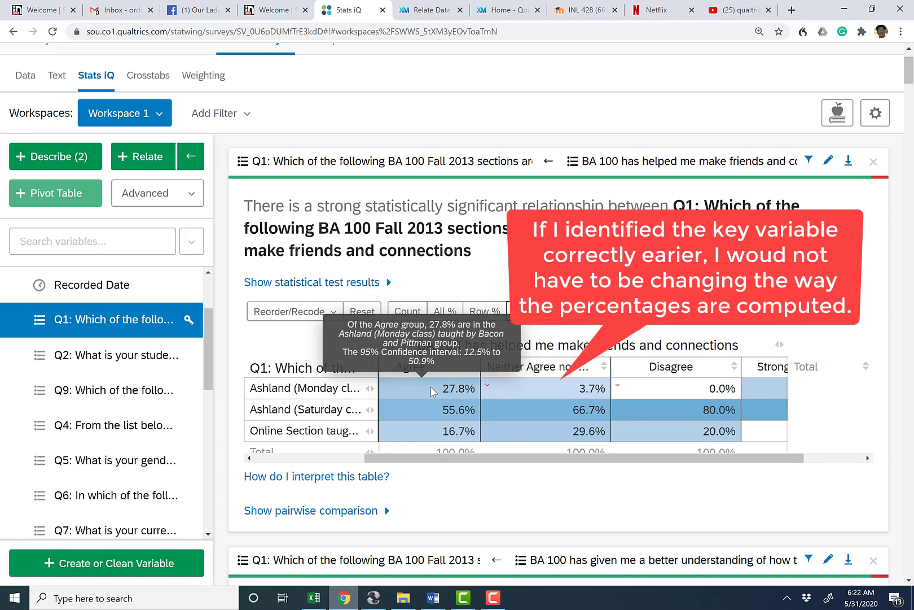
mouse_move(316, 390)
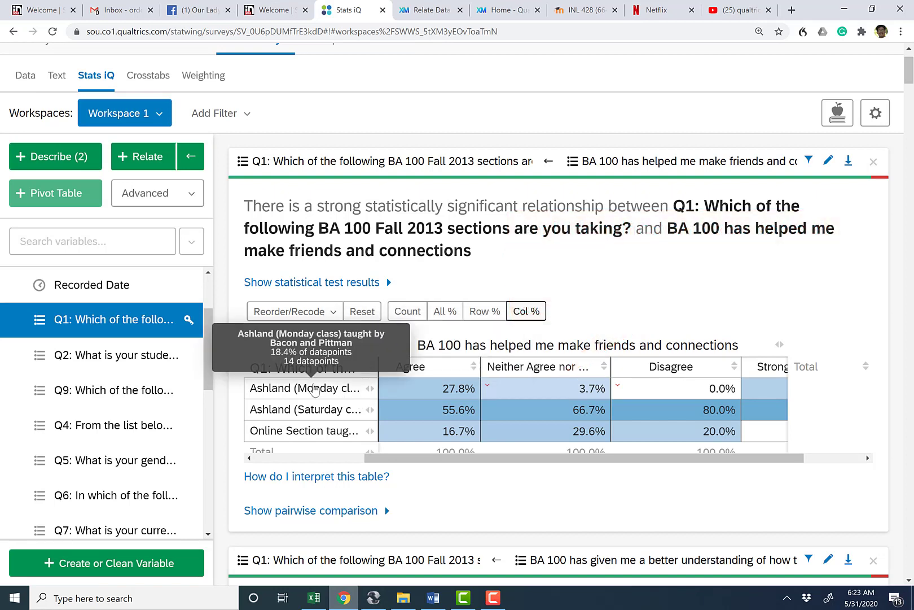
mouse_move(314, 433)
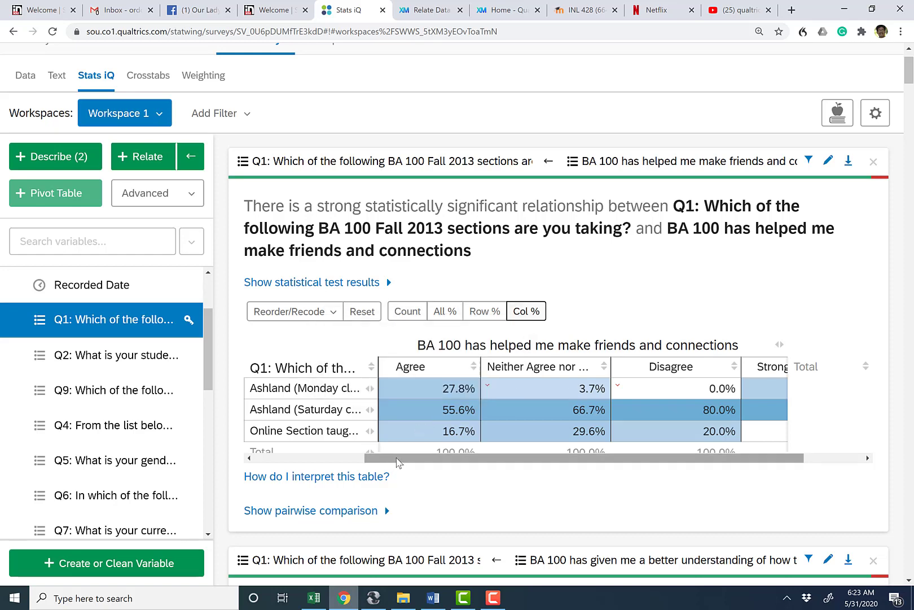
drag(397, 461, 281, 462)
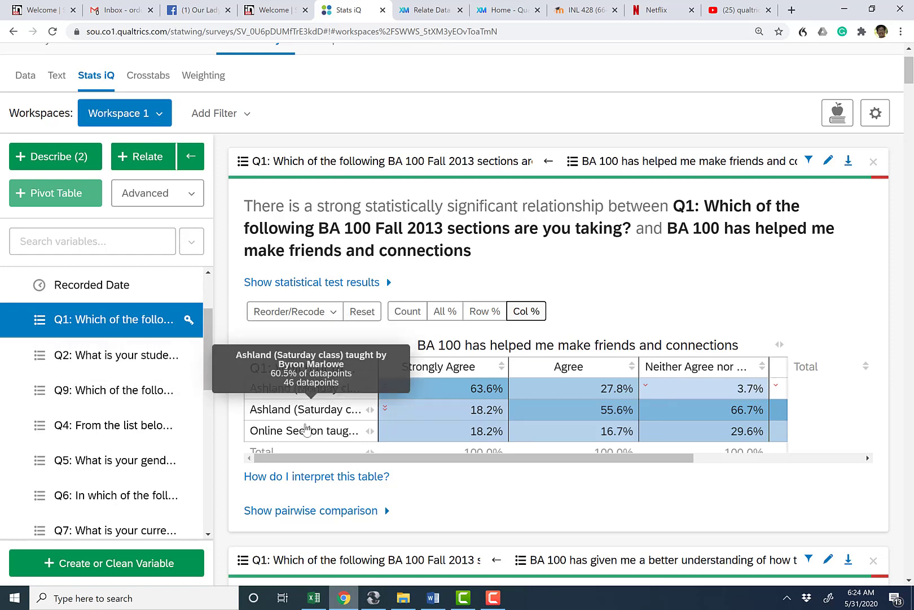
Step: Sort the friends and connections table by the Ashland Monday class row and show row percentages
click(321, 394)
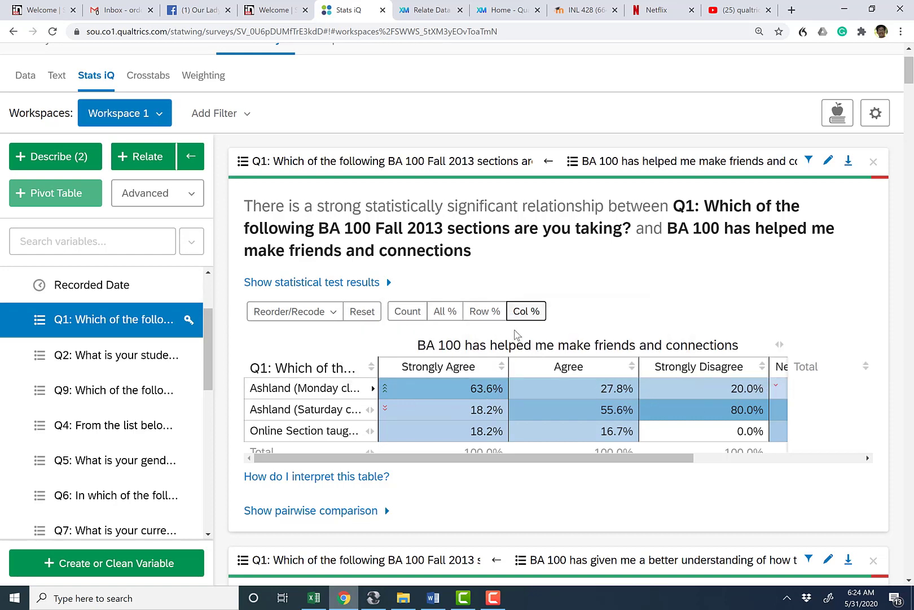
click(488, 314)
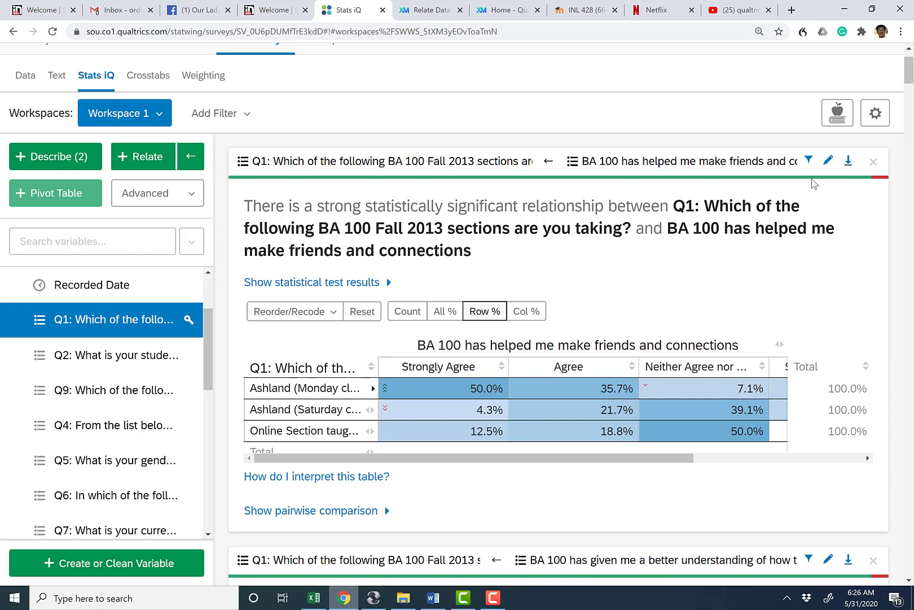
Step: Export the friends and connections analysis card to Excel, open the exported workbook and enable editing
click(848, 163)
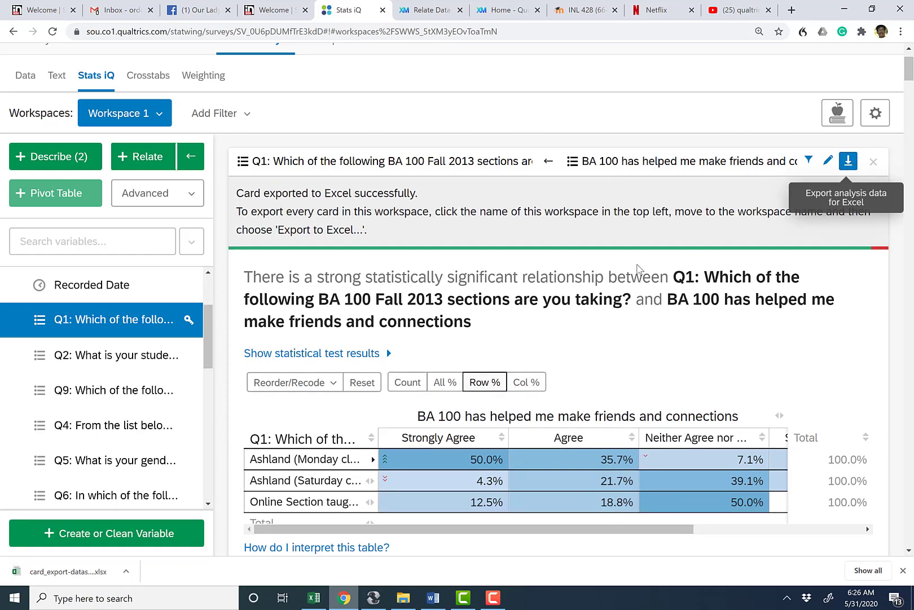
click(78, 576)
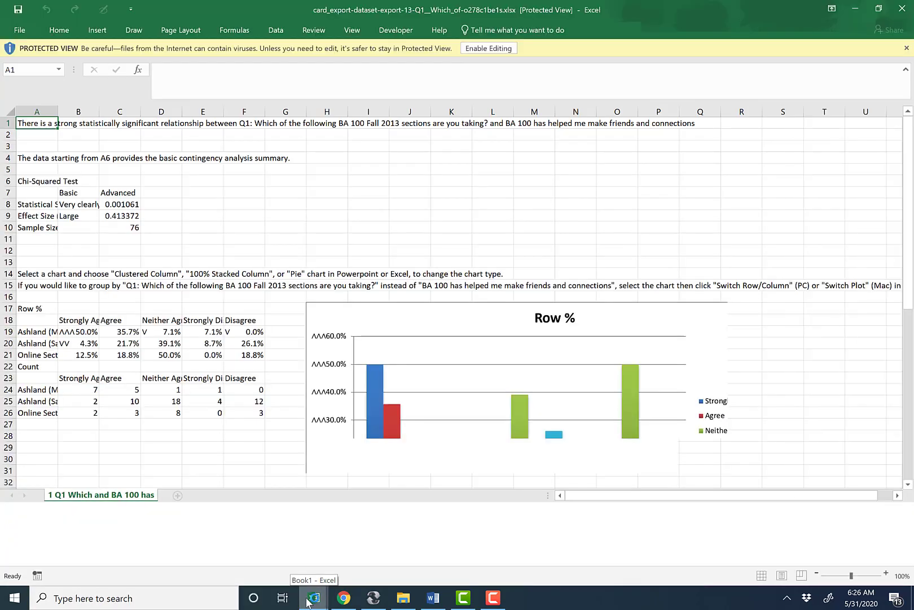
click(489, 48)
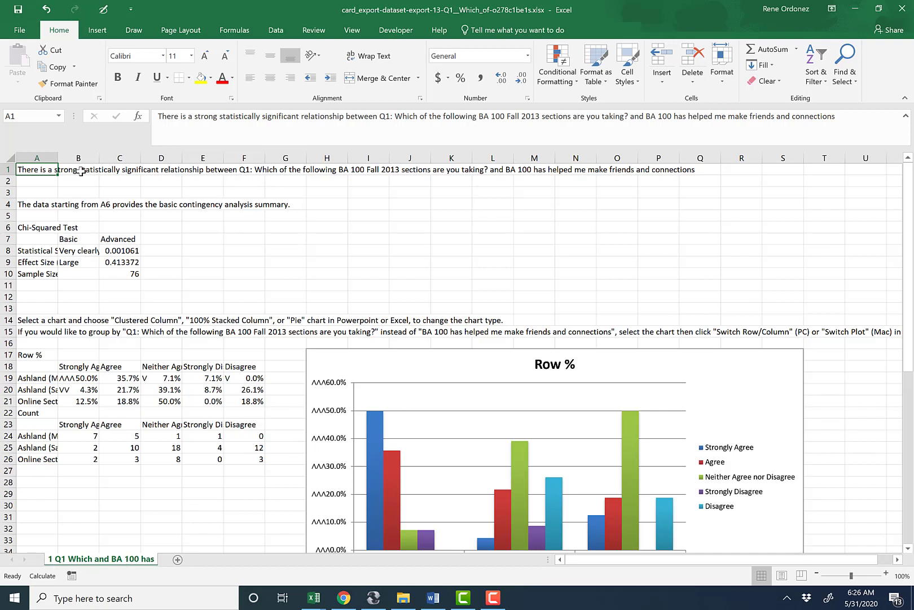
Step: Make the text "ped me make friends and connections" at the end of cell A1 bold and red
drag(699, 116, 836, 117)
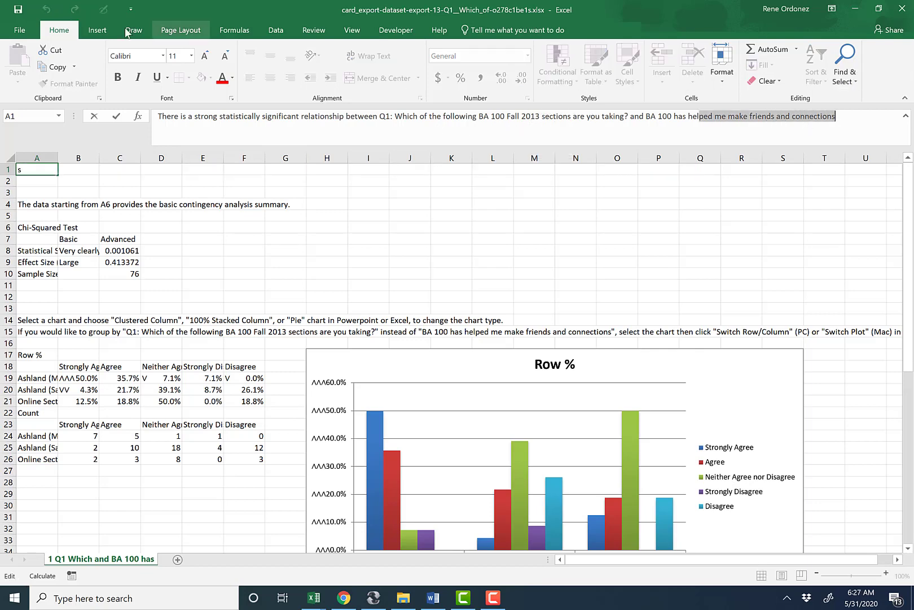
click(118, 77)
click(223, 78)
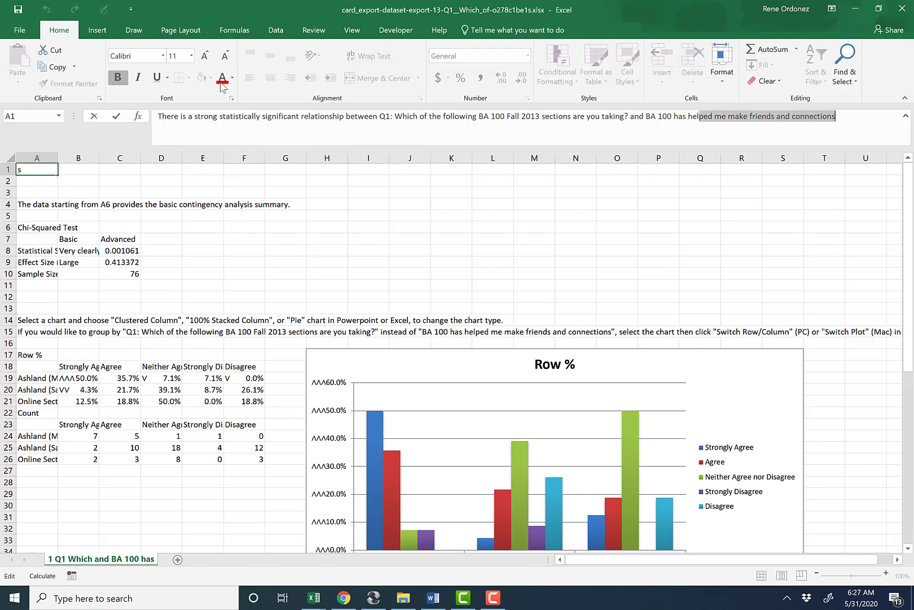
click(162, 169)
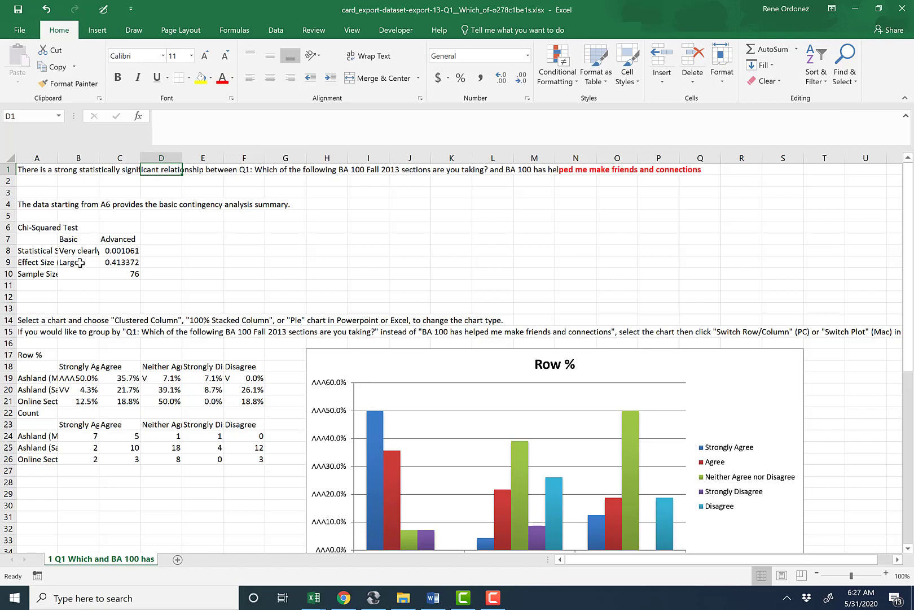
Step: Widen column A and highlight the chi-squared p-value in cell C8 with yellow fill
click(32, 205)
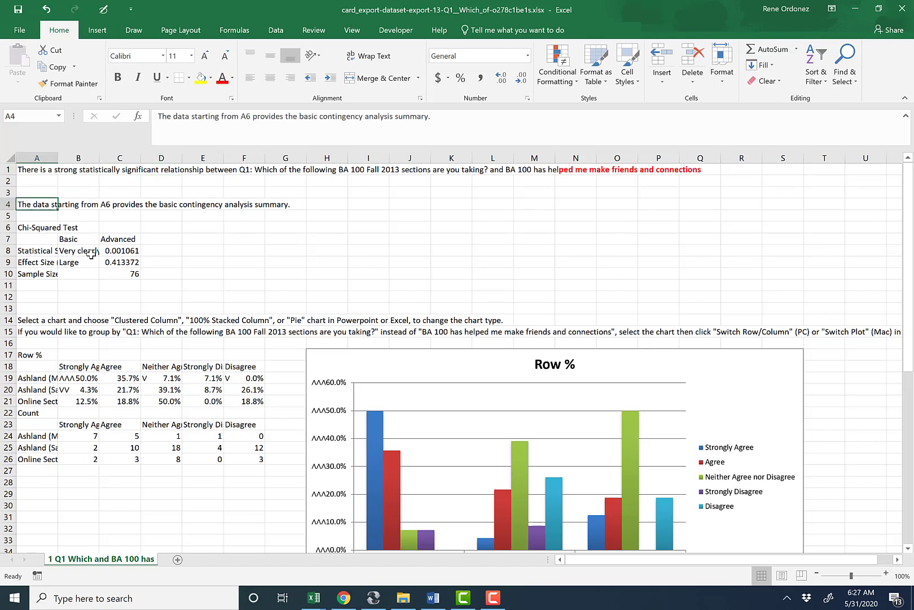
drag(58, 158, 85, 162)
click(111, 192)
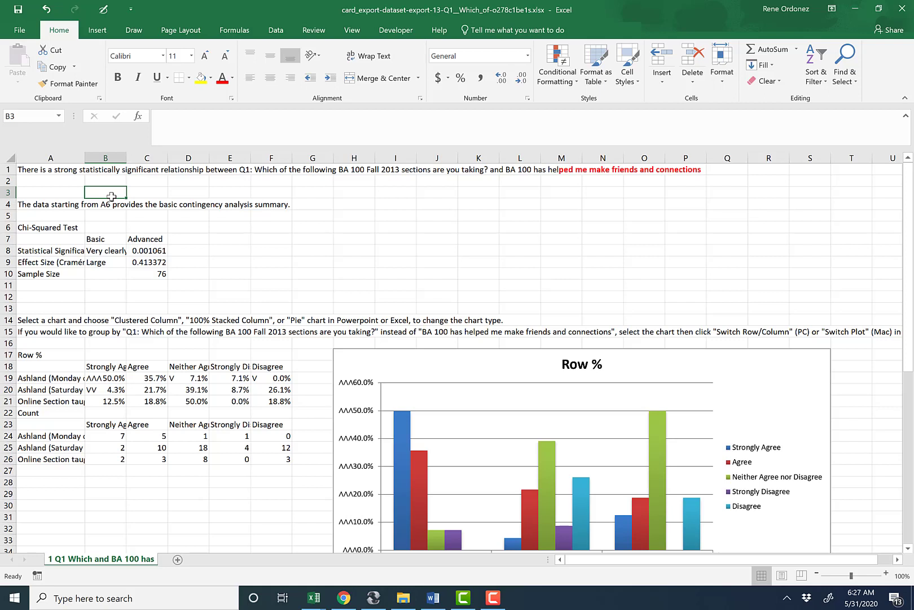
click(148, 250)
click(200, 81)
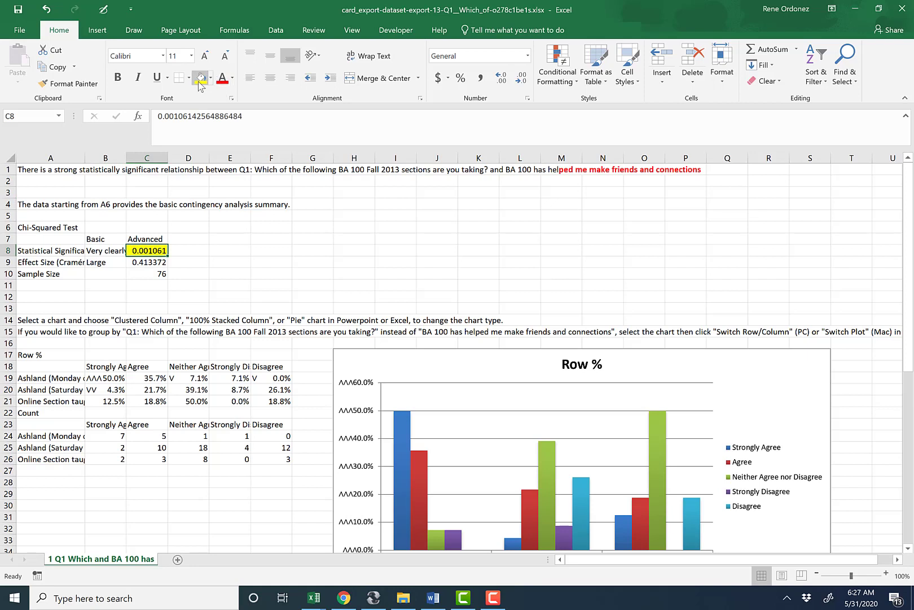
click(220, 249)
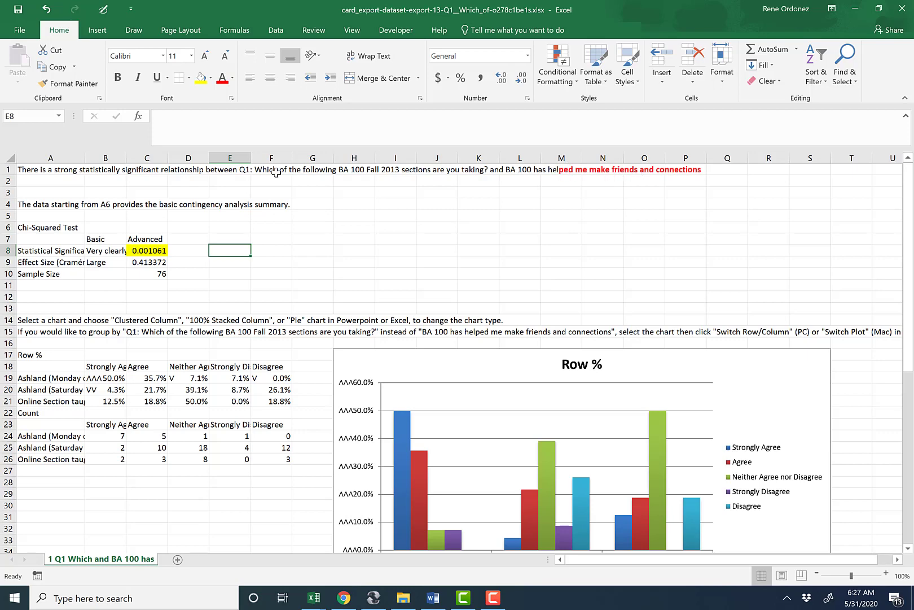
Step: Widen column A to fit its statistic labels and widen columns B through F together
click(155, 252)
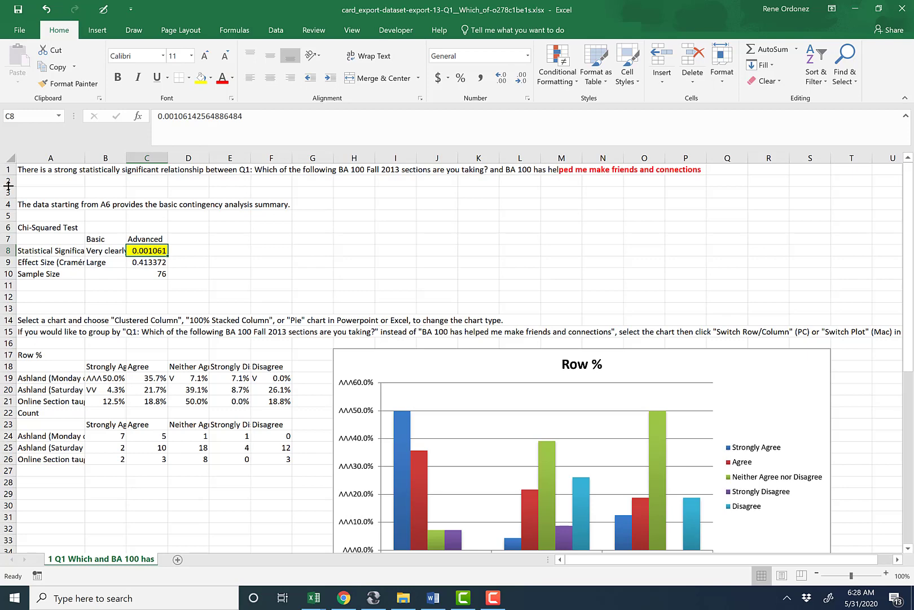
drag(86, 164, 369, 157)
drag(371, 158, 383, 162)
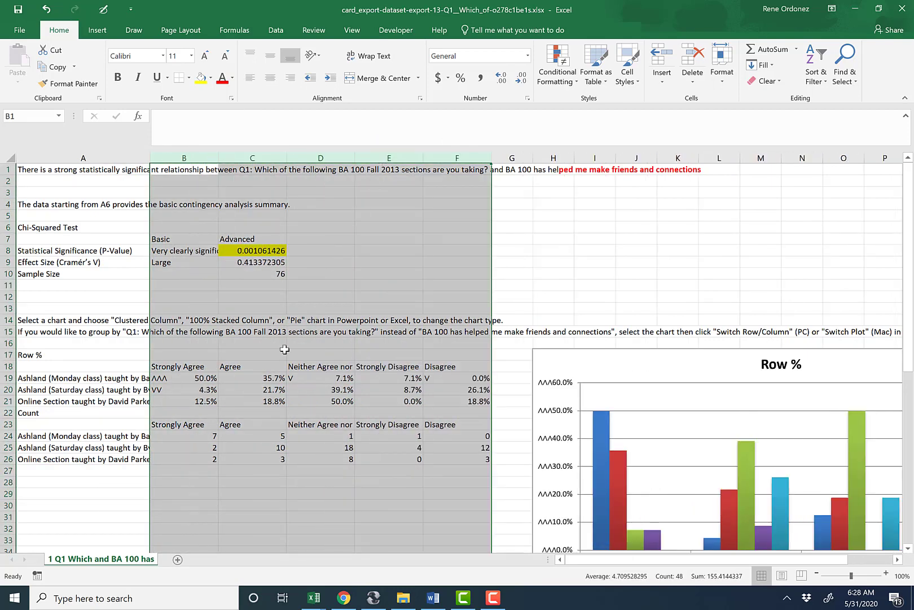
Step: Widen column A until the full section names in the Row % and Count tables fit
click(238, 389)
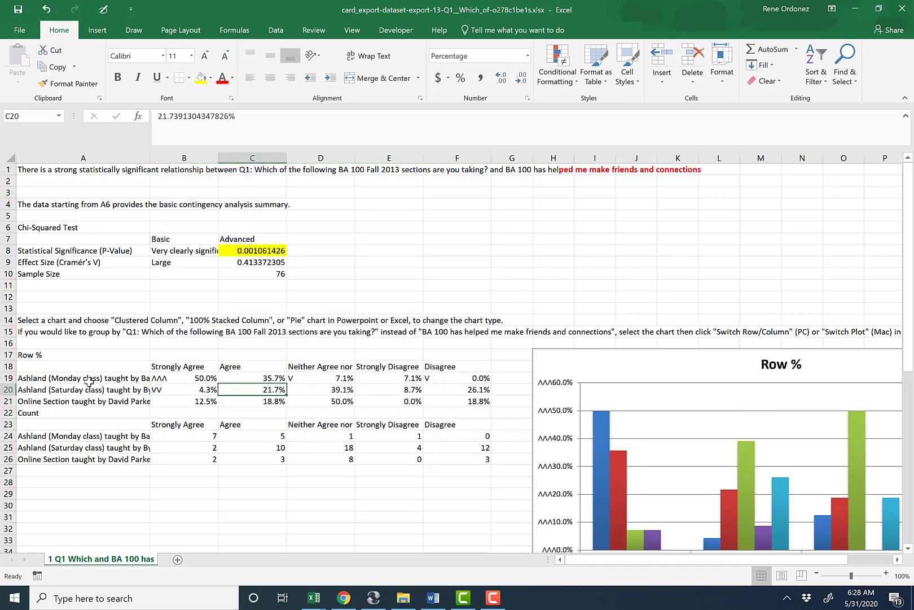
click(33, 379)
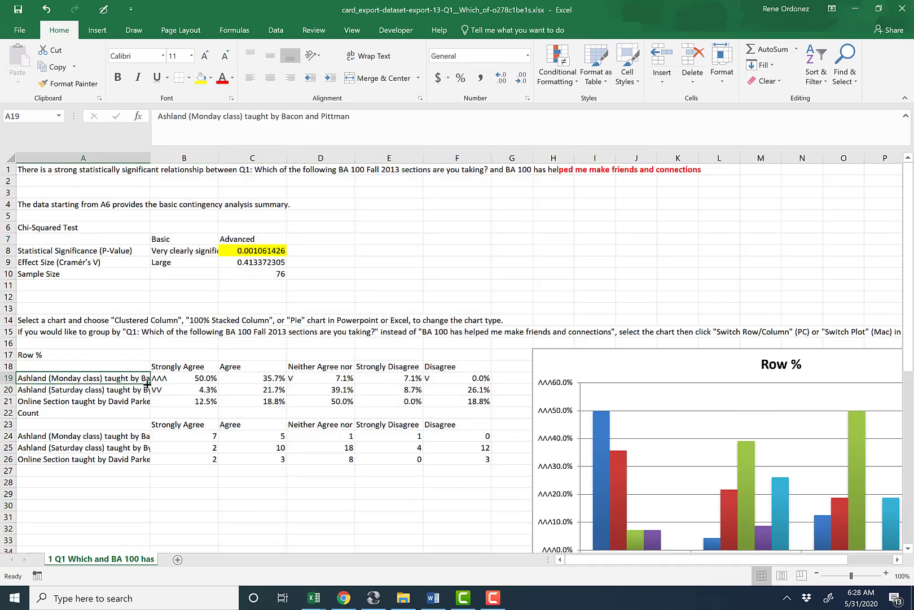
drag(150, 159, 223, 165)
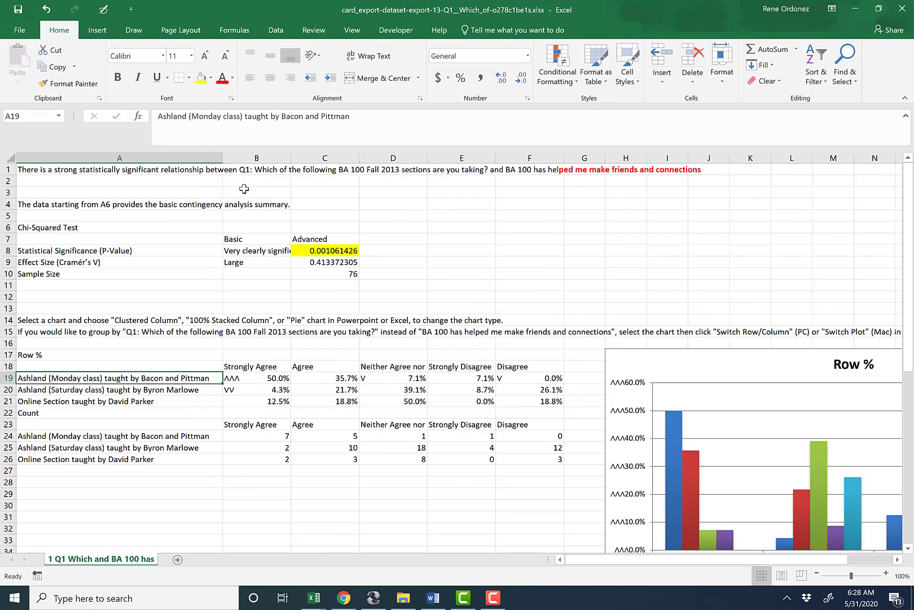
Step: Make the Monday class's Strongly Agree and Agree row percentages in B19:C19 bold and red
click(273, 377)
drag(273, 377, 319, 378)
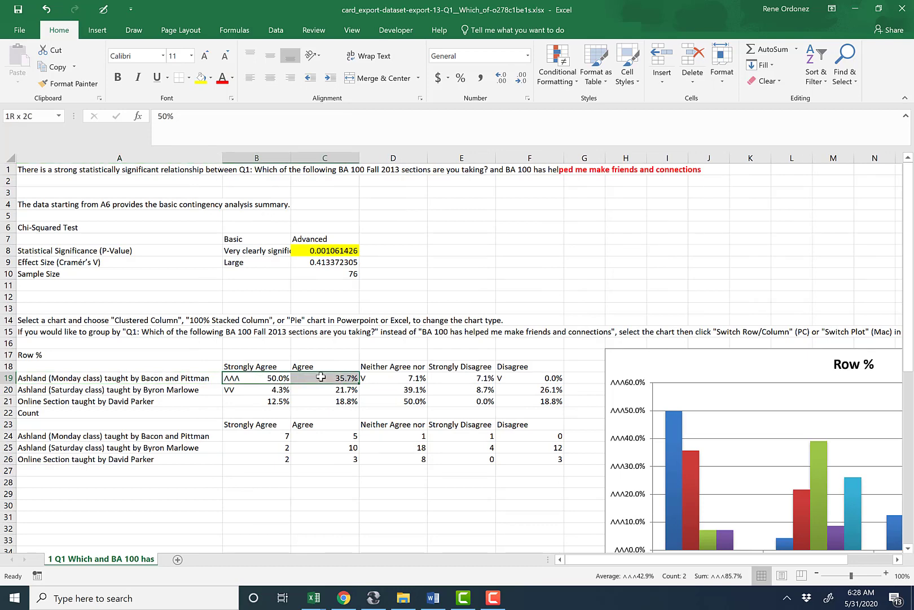
key(ctrl+b)
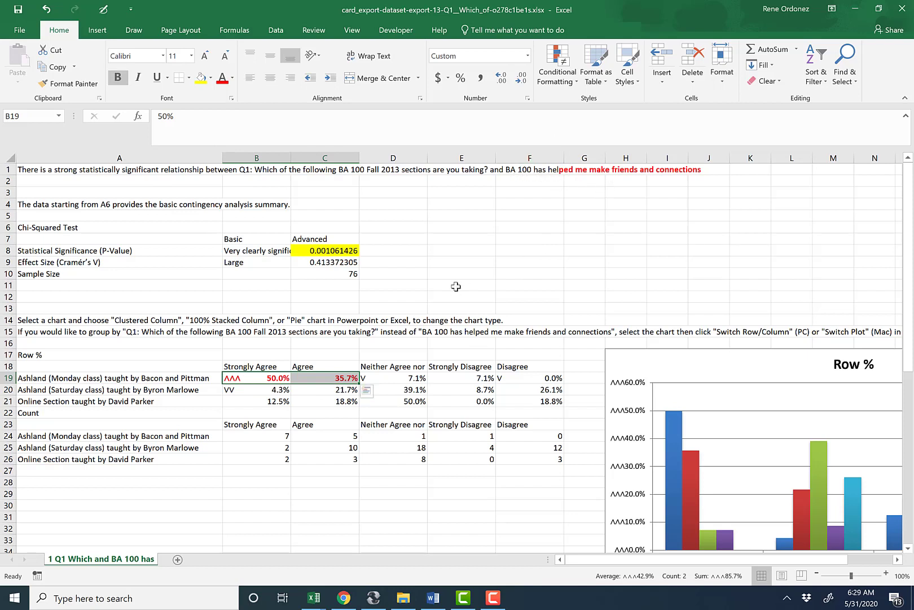
click(393, 285)
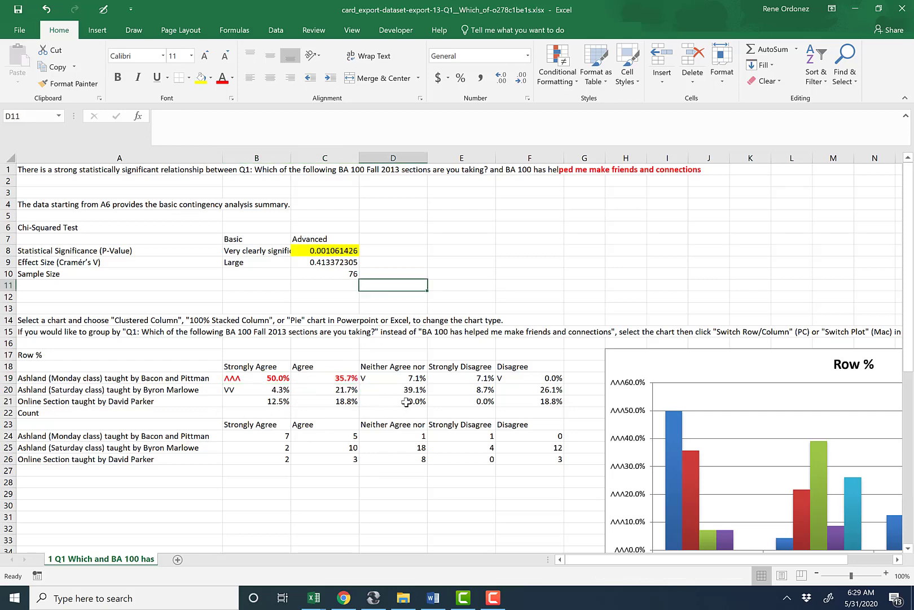
Step: Make the Online Section's row percentages in D21:F21 bold and red, and switch to the Stats iQ page in Chrome
drag(414, 402, 521, 404)
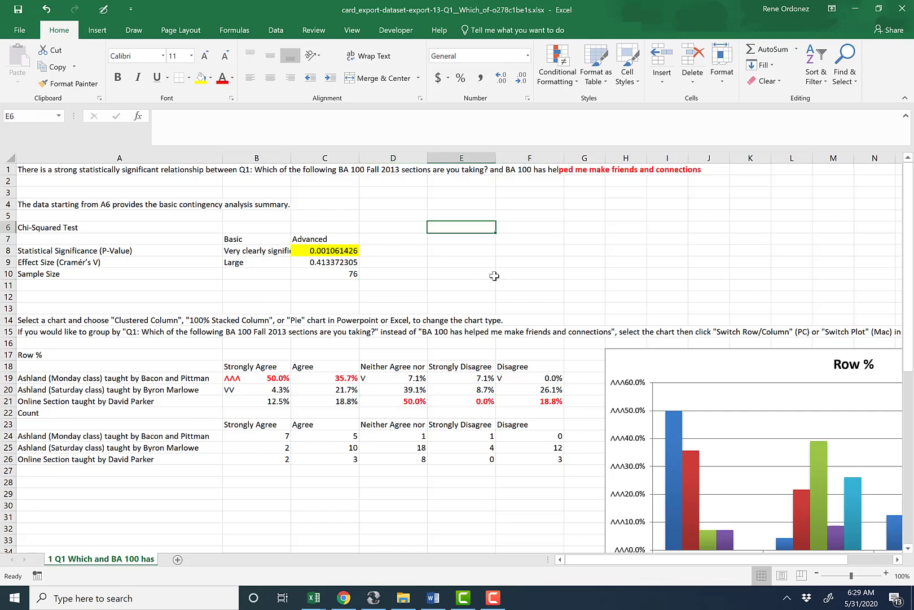
click(462, 599)
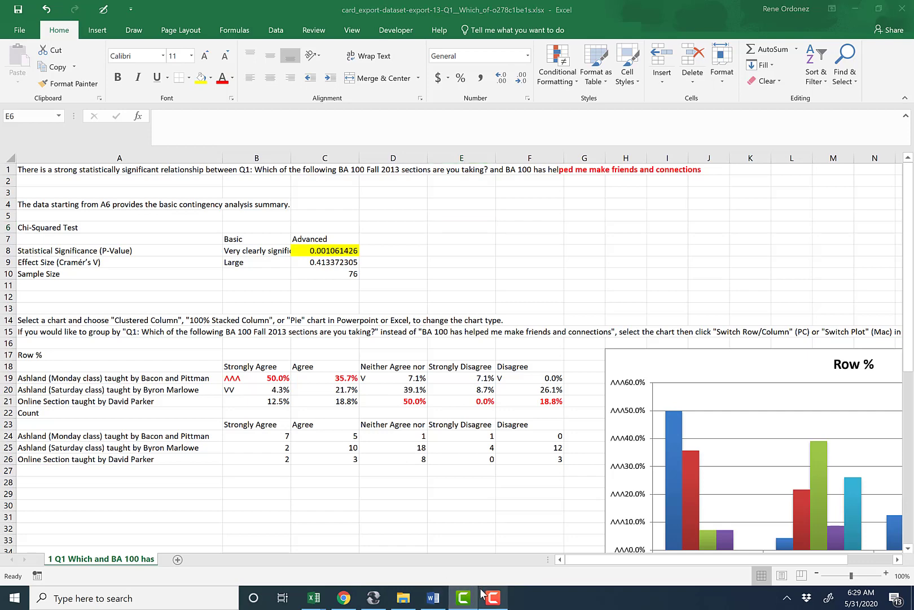
click(343, 600)
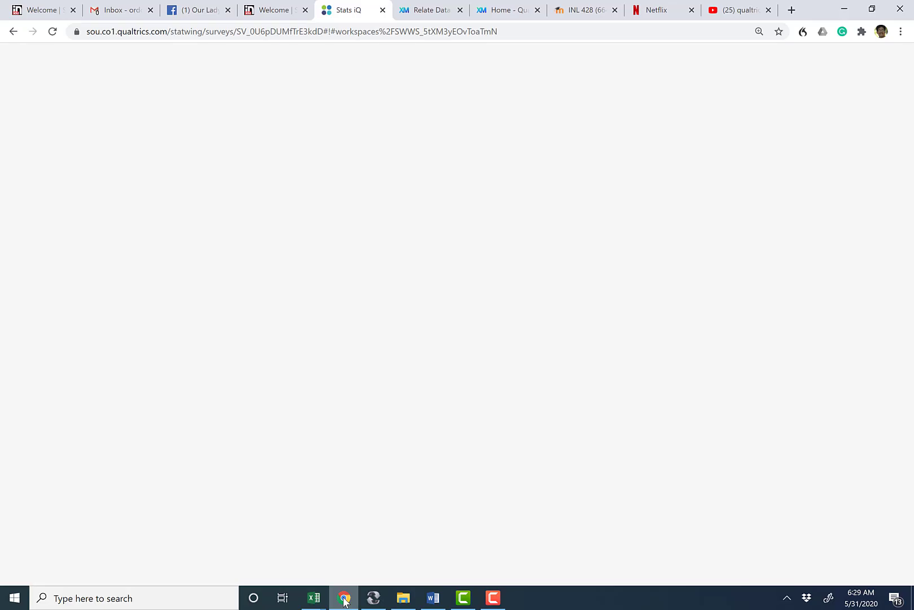